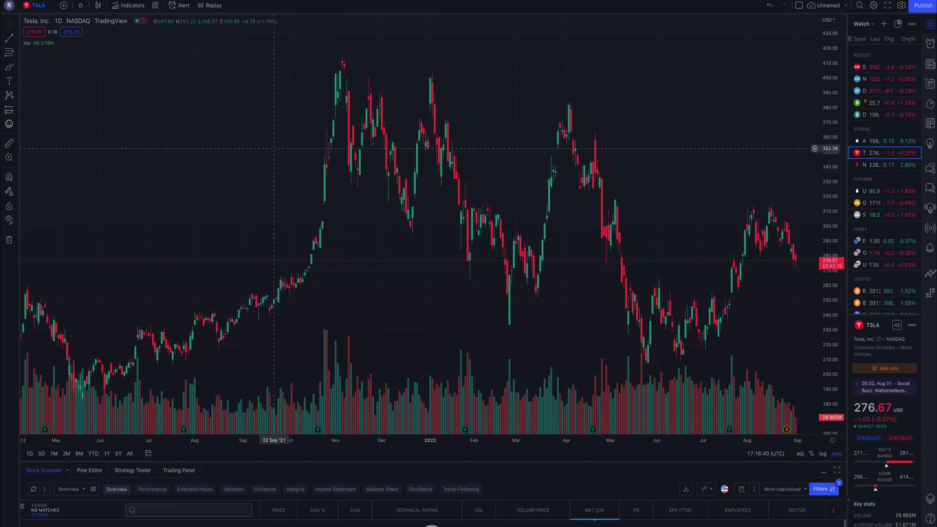
Step: Close the TSLA chart settings unchanged, then bring up Indicators for the 24-hour Volume pane
{"action": "right_click", "coordinate": [273, 145]}
{"action": "left_click", "coordinate": [299, 352]}
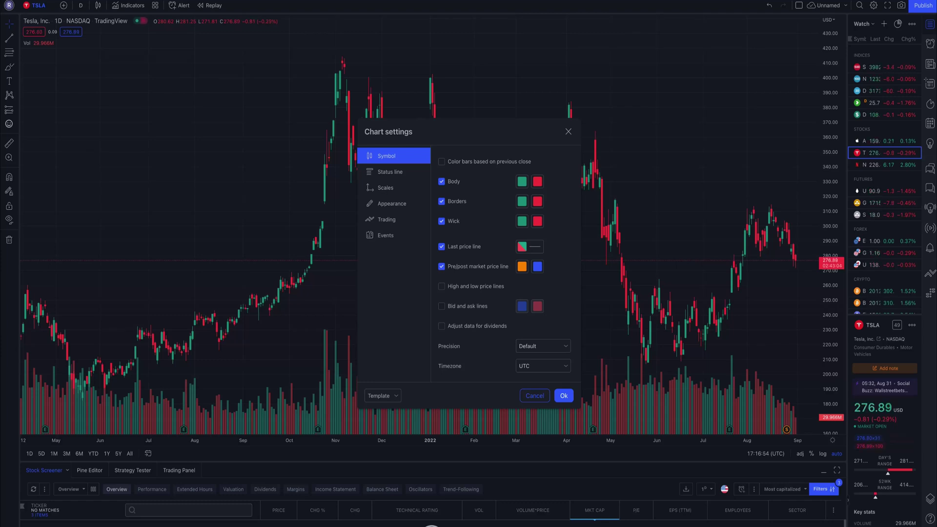
{"action": "left_click", "coordinate": [563, 396]}
{"action": "left_click", "coordinate": [129, 5]}
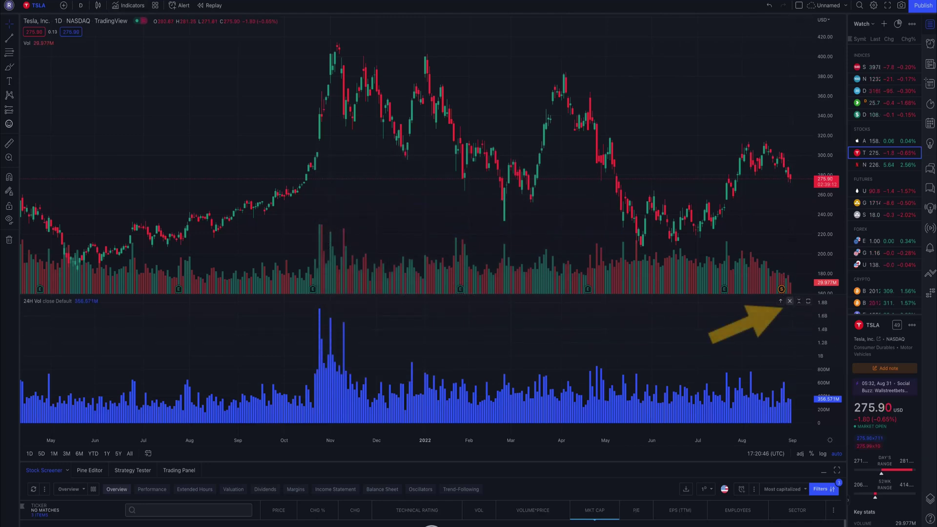
Step: Remove the 24H Vol pane and add the 24-hour Volume indicator again
{"action": "left_click", "coordinate": [789, 301]}
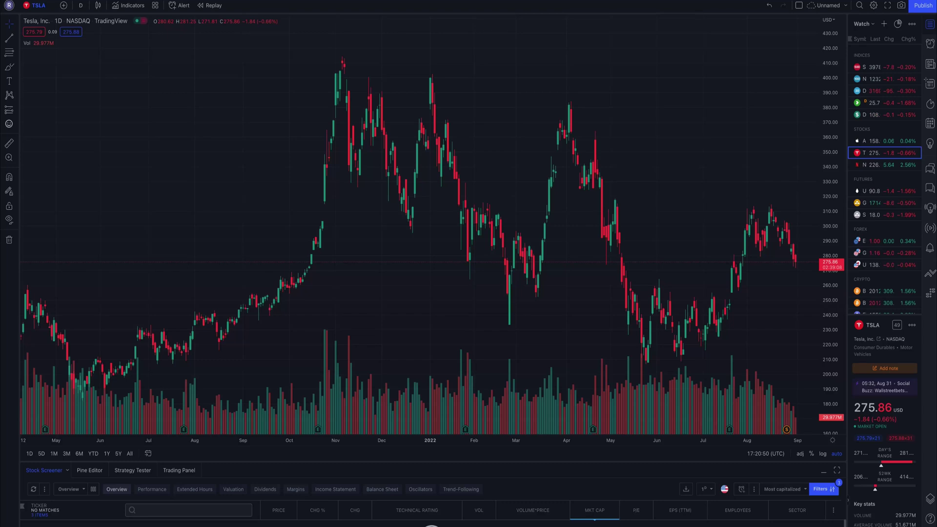
{"action": "left_click", "coordinate": [128, 5]}
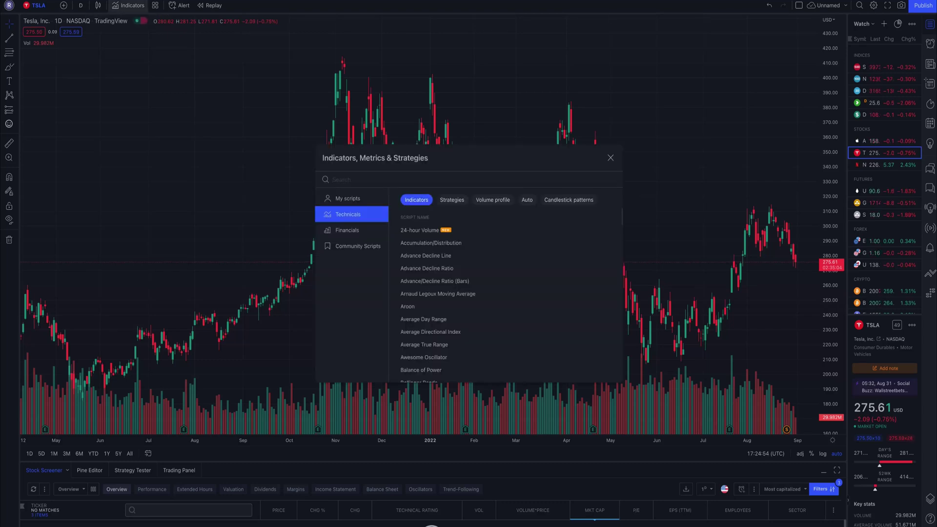
{"action": "left_click", "coordinate": [419, 230]}
{"action": "key", "text": "Escape"}
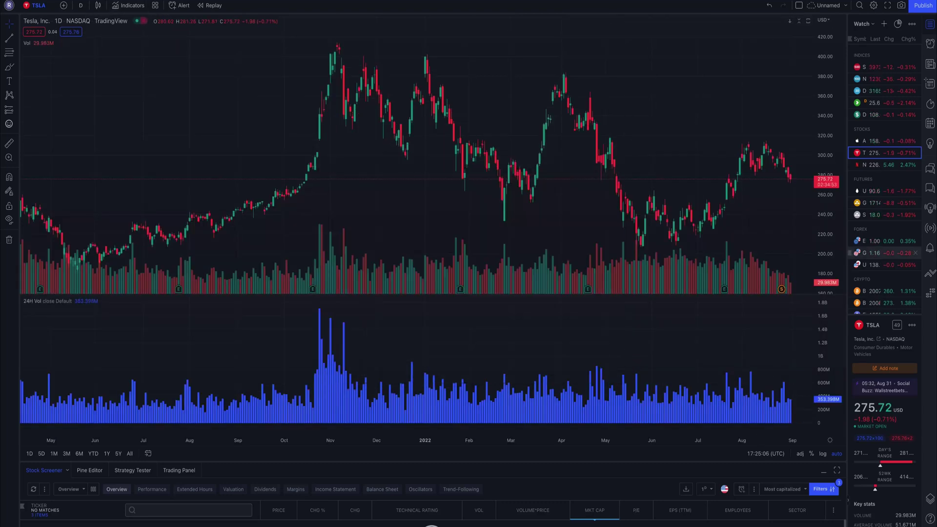
Step: Shrink the 24H Vol pane to a thin strip and colour its bars gray
{"action": "left_click_drag", "start_coordinate": [429, 294], "coordinate": [429, 399]}
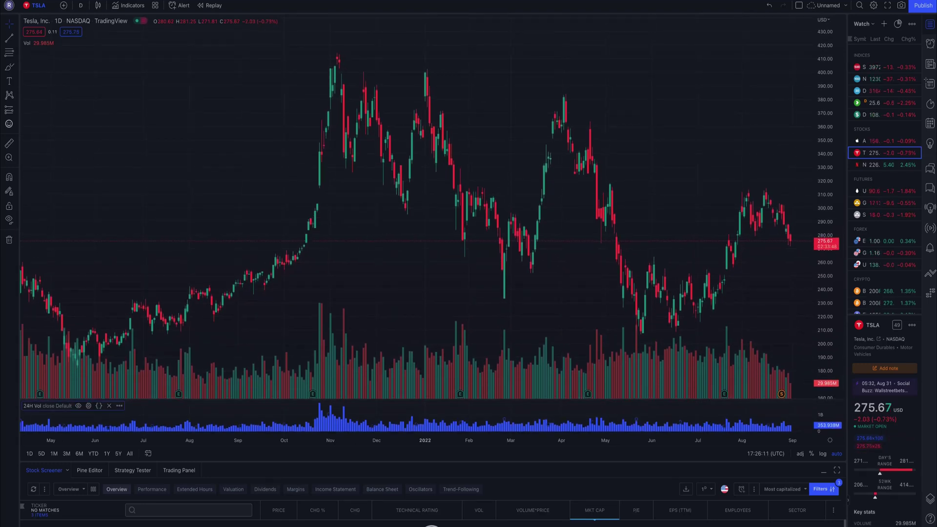
{"action": "double_click", "coordinate": [339, 420]}
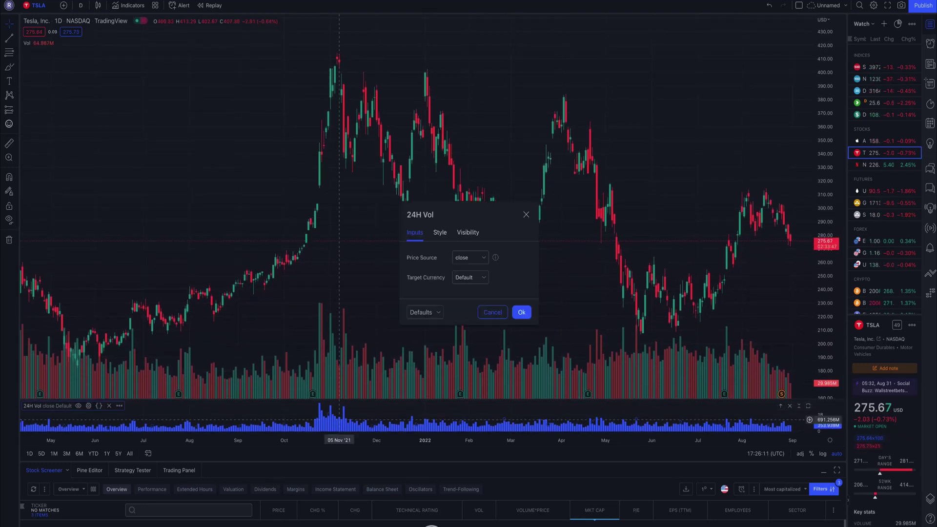
{"action": "left_click", "coordinate": [439, 232]}
{"action": "left_click", "coordinate": [466, 257]}
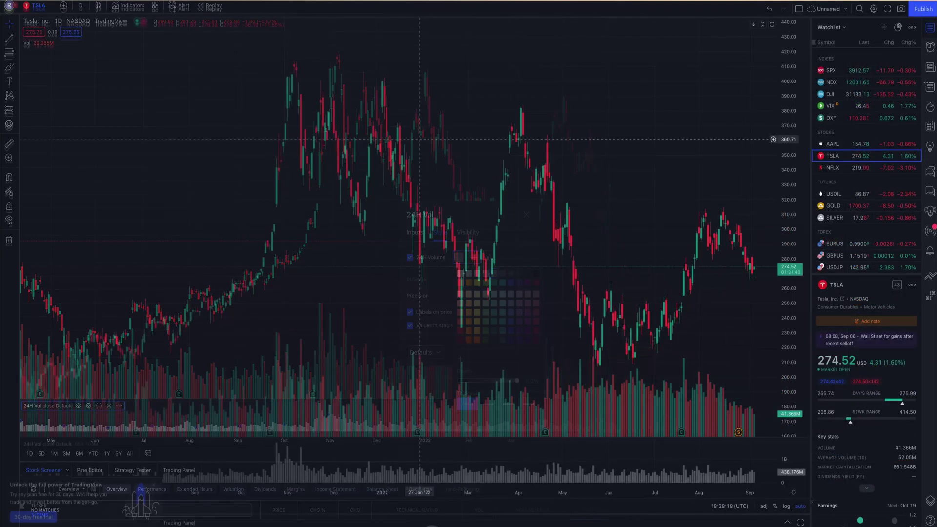
{"action": "right_click", "coordinate": [419, 139]}
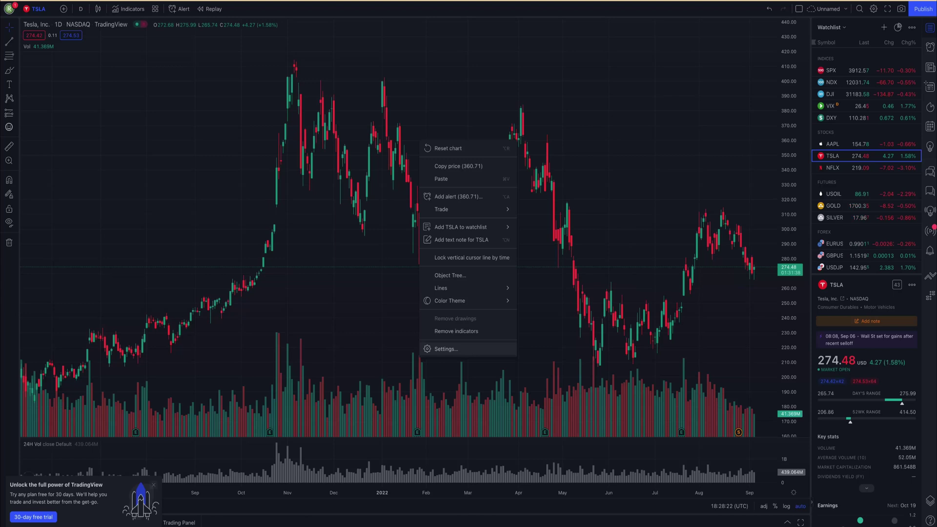
Step: Abandon saving the chart settings as a template, then load AAPL from the watchlist
{"action": "left_click", "coordinate": [446, 349]}
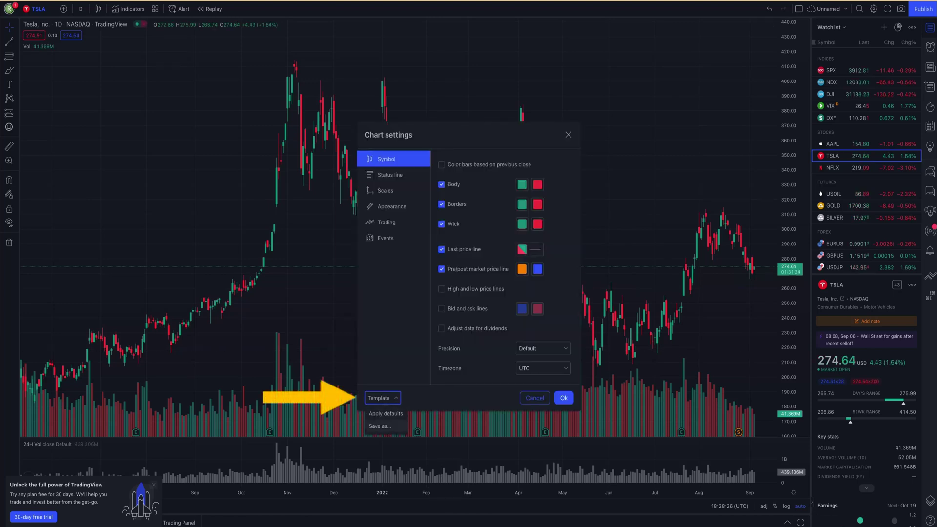
{"action": "left_click", "coordinate": [379, 426]}
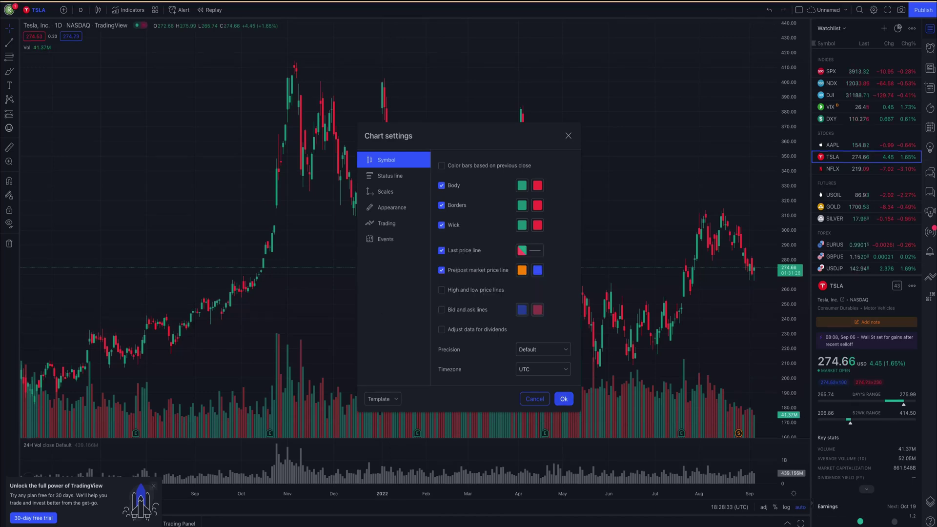
{"action": "left_click", "coordinate": [564, 398]}
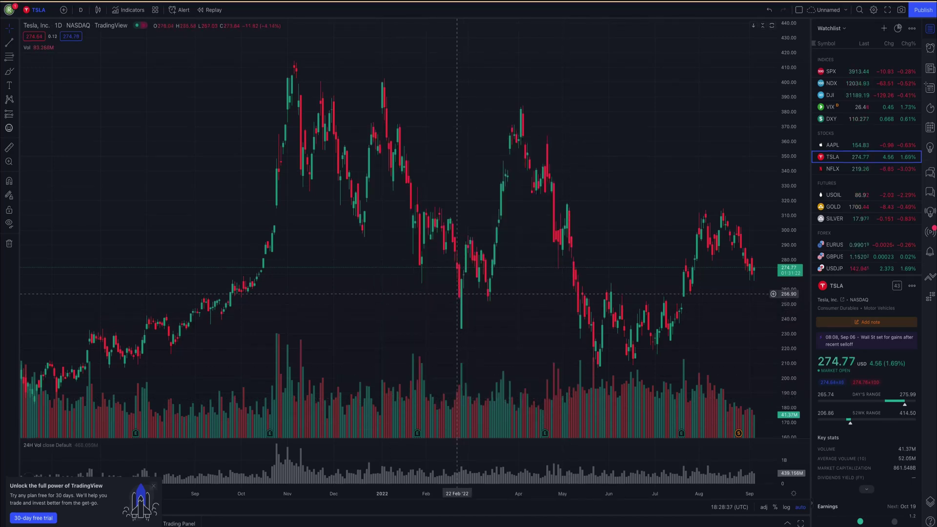
{"action": "left_click", "coordinate": [832, 145]}
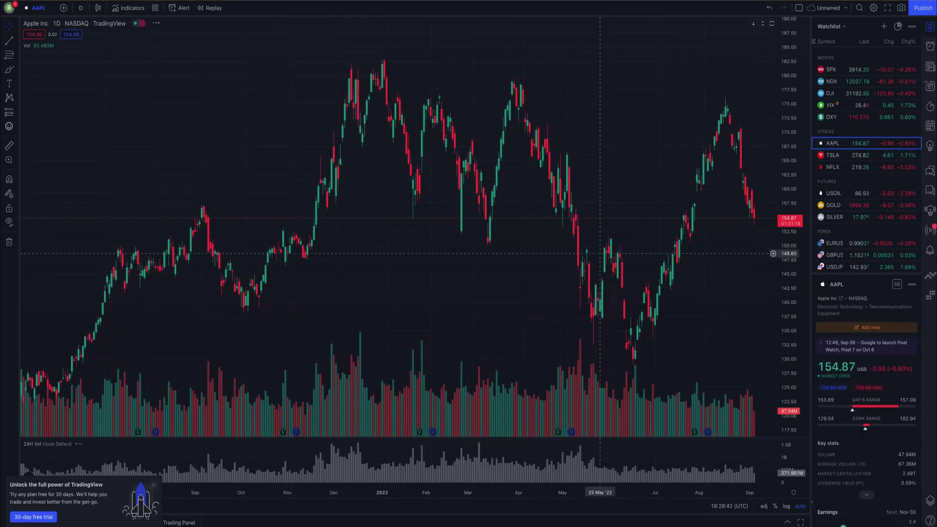
Step: Apply the Bill Williams' 3 Lines template, then remove its MA 5, MA 8 and MA 13 lines
{"action": "left_click", "coordinate": [154, 484]}
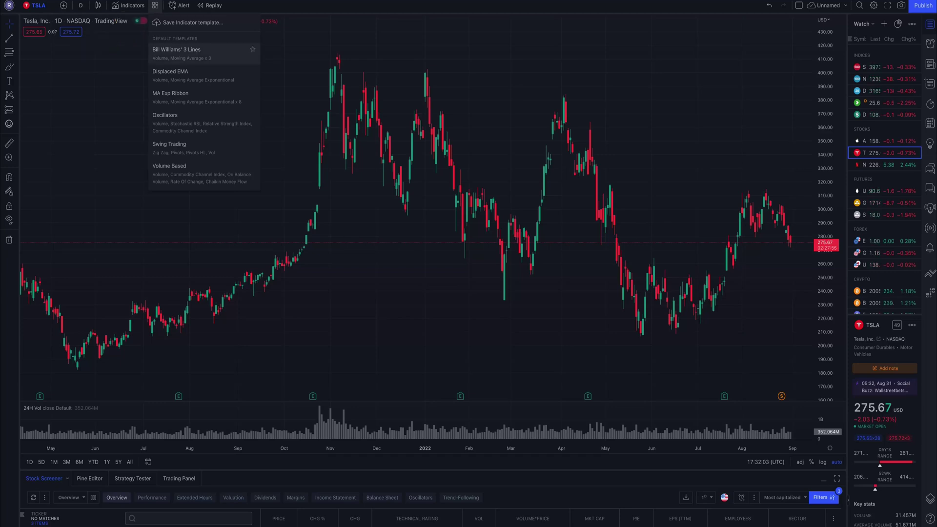
{"action": "left_click", "coordinate": [176, 49]}
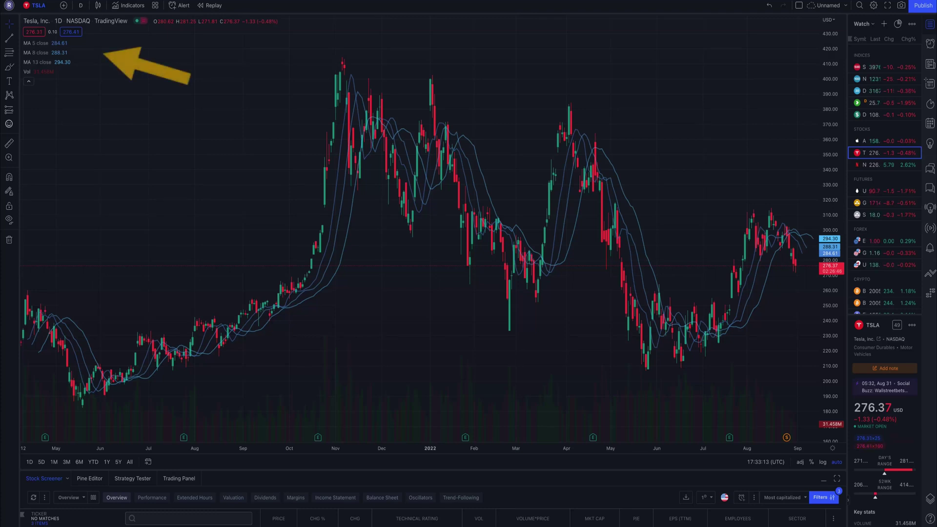
{"action": "left_click", "coordinate": [75, 43]}
{"action": "left_click", "coordinate": [76, 43]}
{"action": "left_click", "coordinate": [78, 43]}
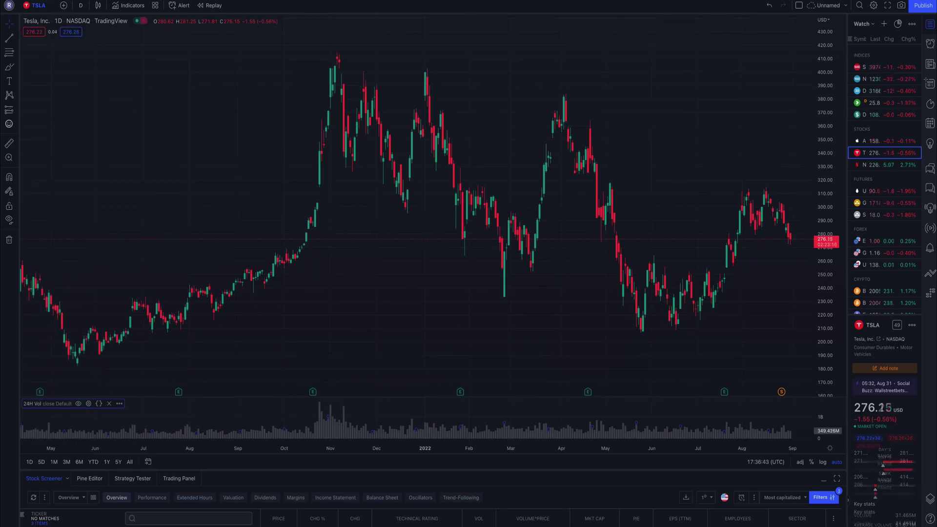
Step: Create a TSLA price alert named 'TESLA ALERT' via Alt+A
{"action": "key", "text": "alt+a"}
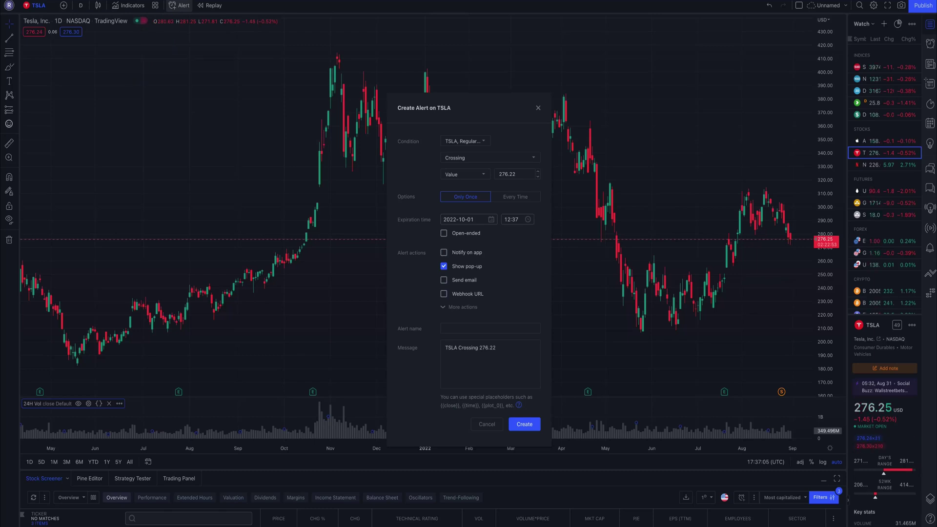
{"action": "type", "text": "TESLA ALERT"}
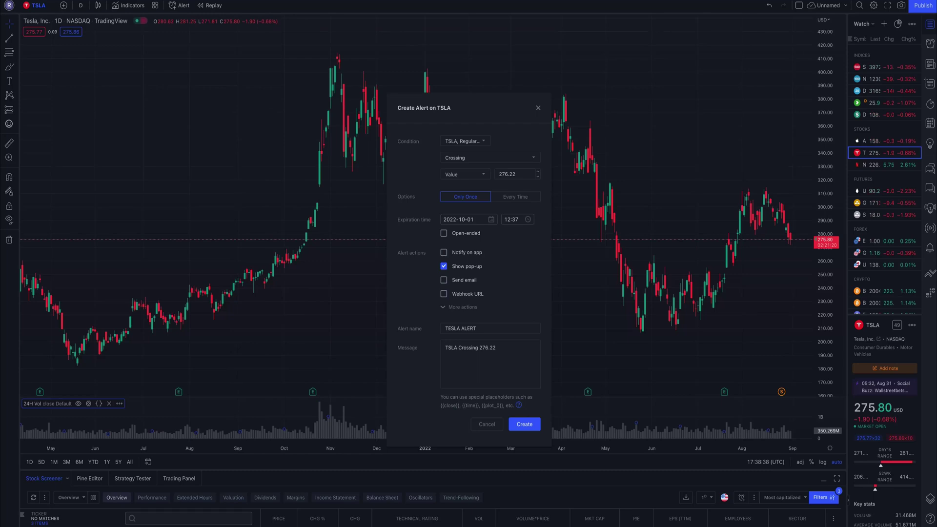
{"action": "left_click", "coordinate": [476, 329]}
{"action": "left_click", "coordinate": [517, 424]}
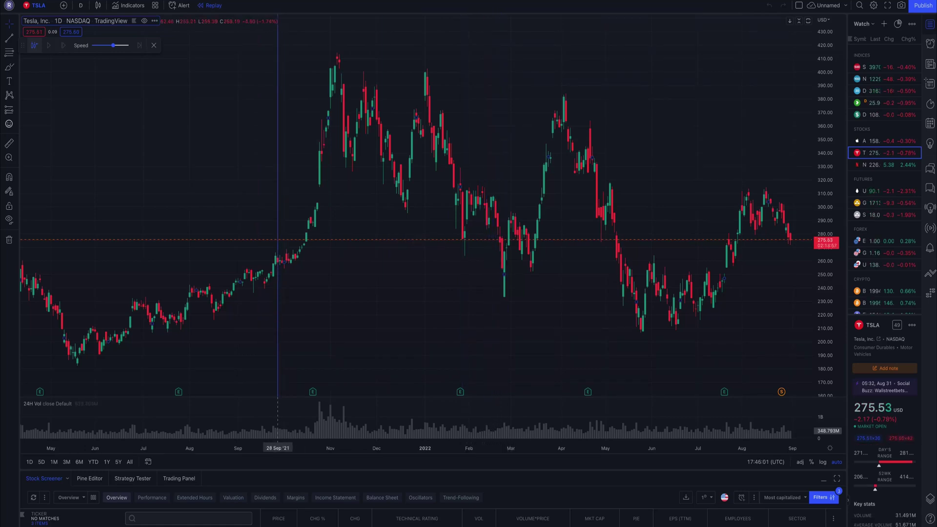
Step: Replay TSLA starting 12 May '21, play it forward, then confirm exiting replay
{"action": "left_click", "coordinate": [77, 357]}
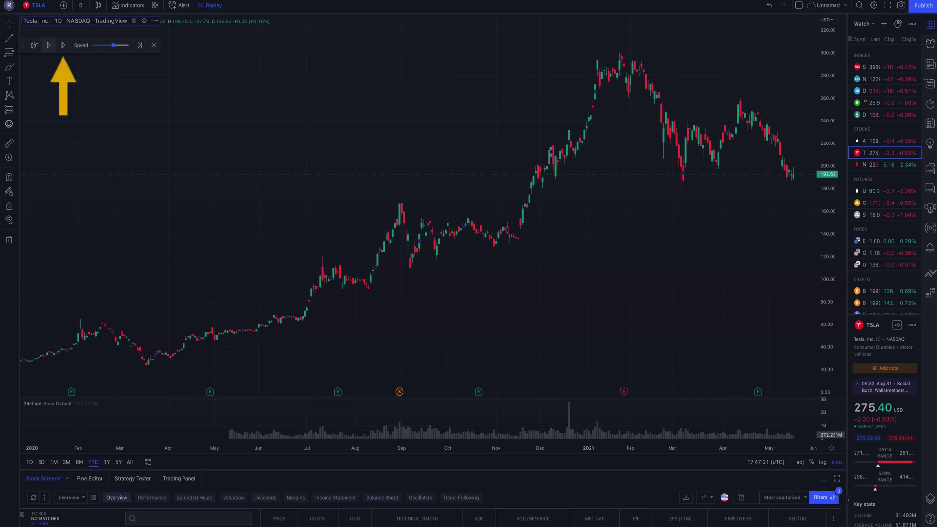
{"action": "left_click", "coordinate": [48, 45]}
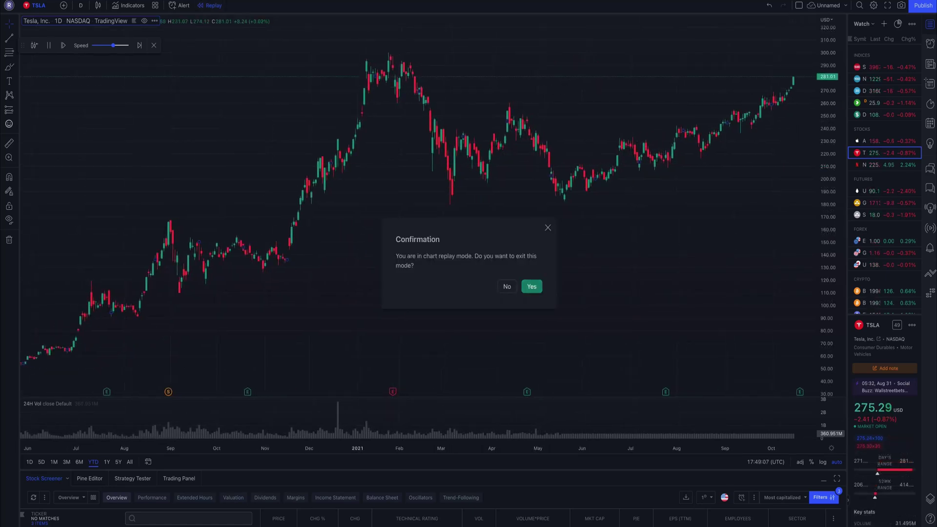
{"action": "key", "text": "Return"}
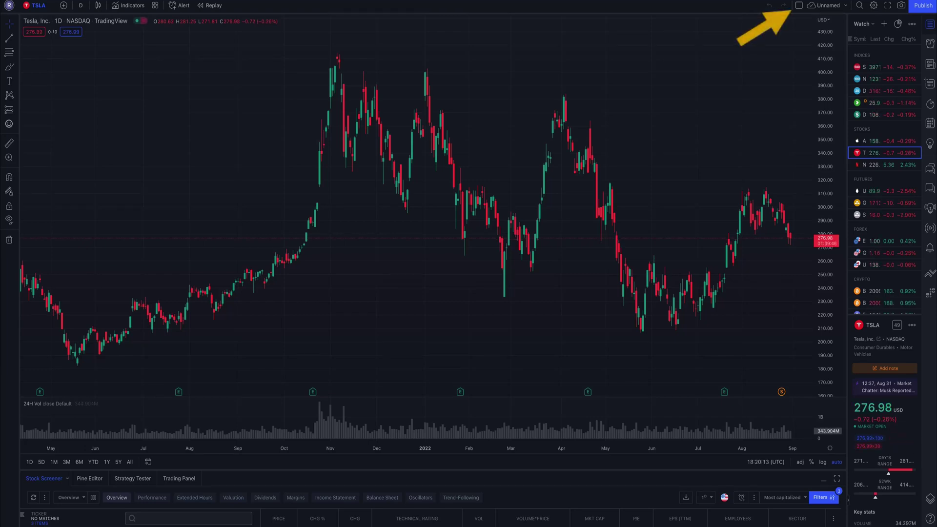
Step: Split into two side-by-side charts, then revert to one chart with space for future dates
{"action": "left_click", "coordinate": [798, 5]}
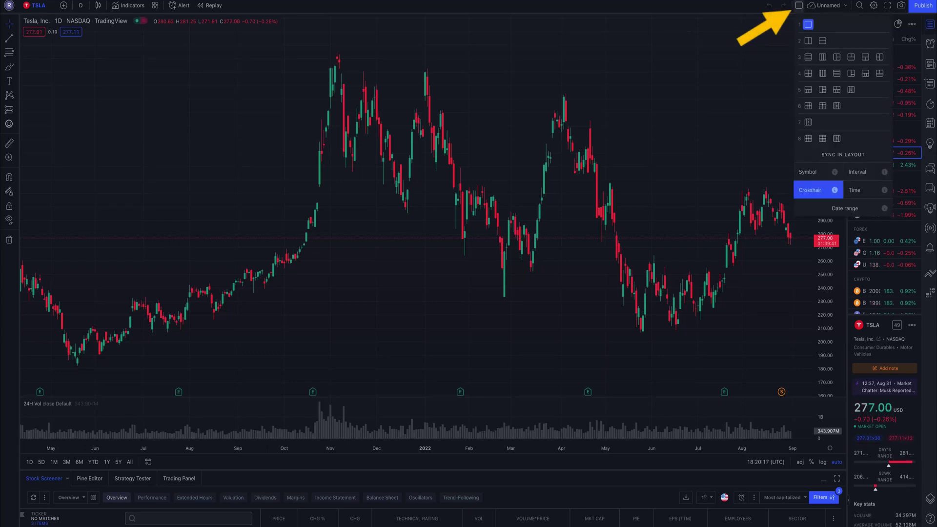
{"action": "left_click", "coordinate": [807, 138]}
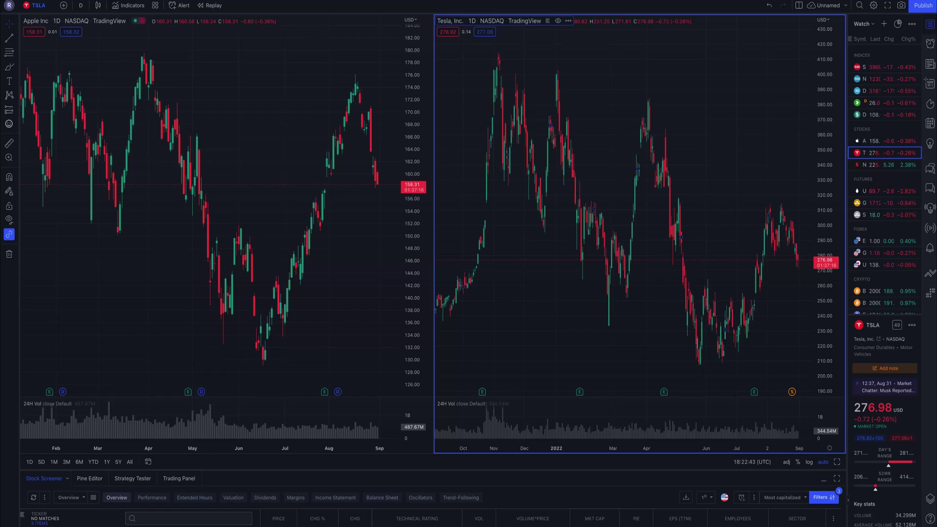
{"action": "left_click", "coordinate": [799, 5]}
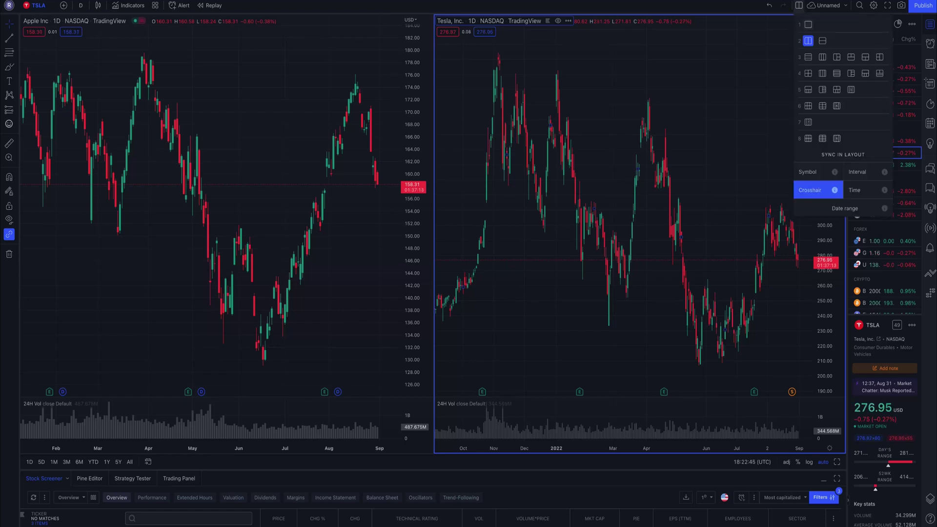
{"action": "left_click", "coordinate": [820, 58]}
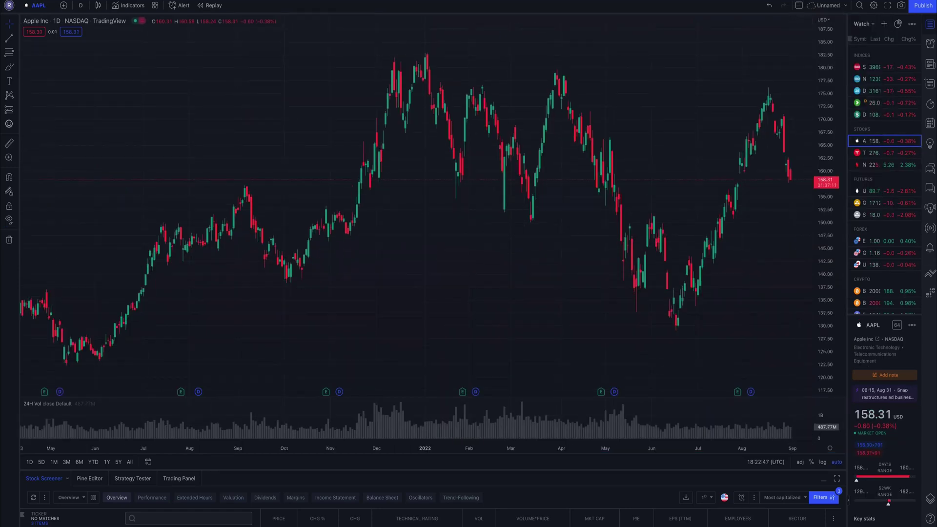
{"action": "left_click_drag", "start_coordinate": [556, 172], "coordinate": [381, 172]}
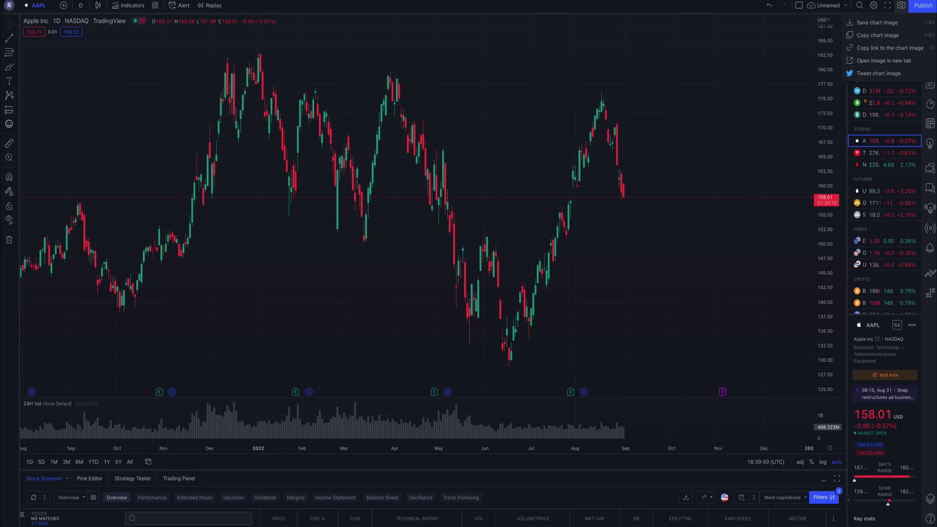
Step: Use the camera snapshot's 'Open image in new tab' option on the AAPL chart
{"action": "left_click", "coordinate": [883, 60]}
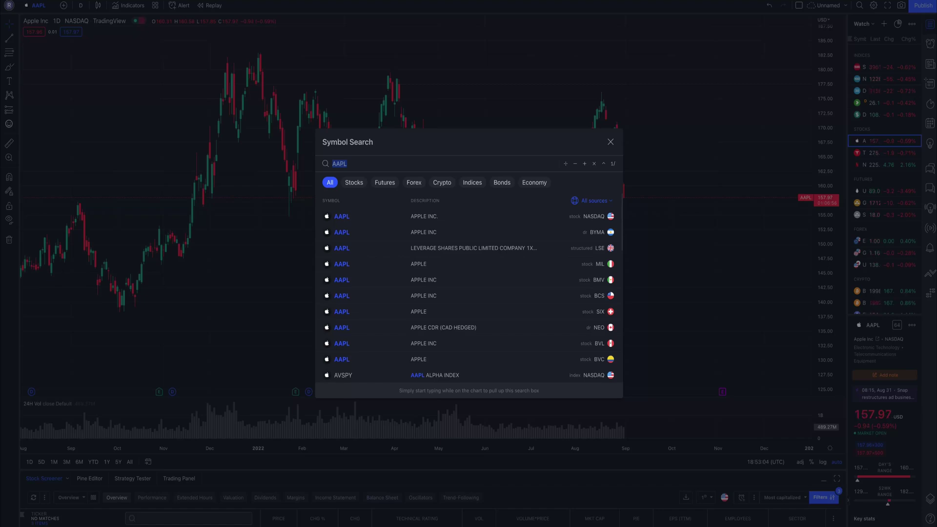
Step: Search 'MICROSOFT' and select the MSFT result on NASDAQ
{"action": "type", "text": "MICR"}
{"action": "type", "text": "OSOFT"}
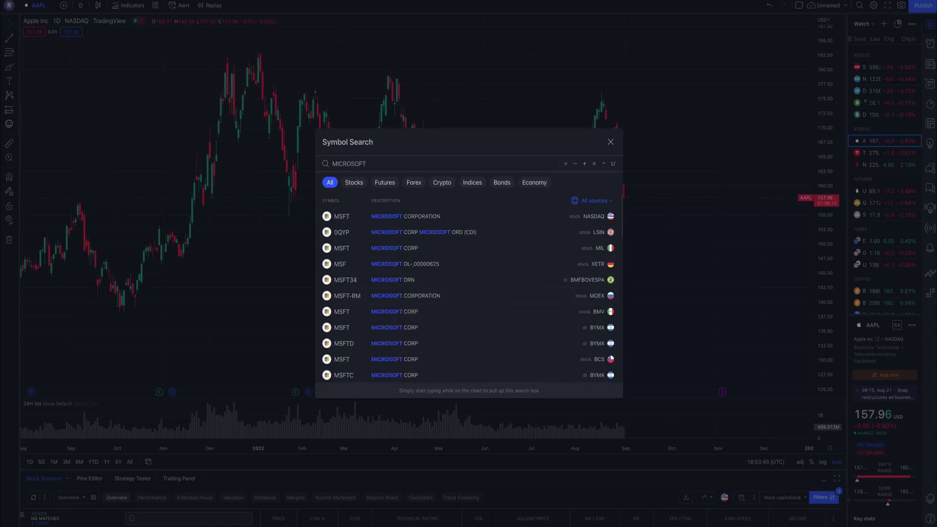
{"action": "left_click", "coordinate": [382, 213]}
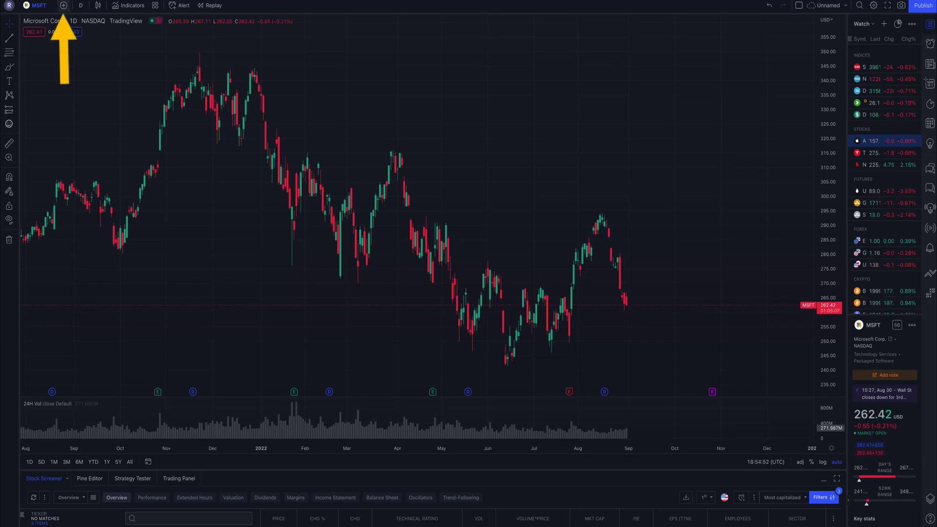
Step: Overlay DJI as a comparison line, then load NFLX from the watchlist
{"action": "left_click", "coordinate": [63, 6]}
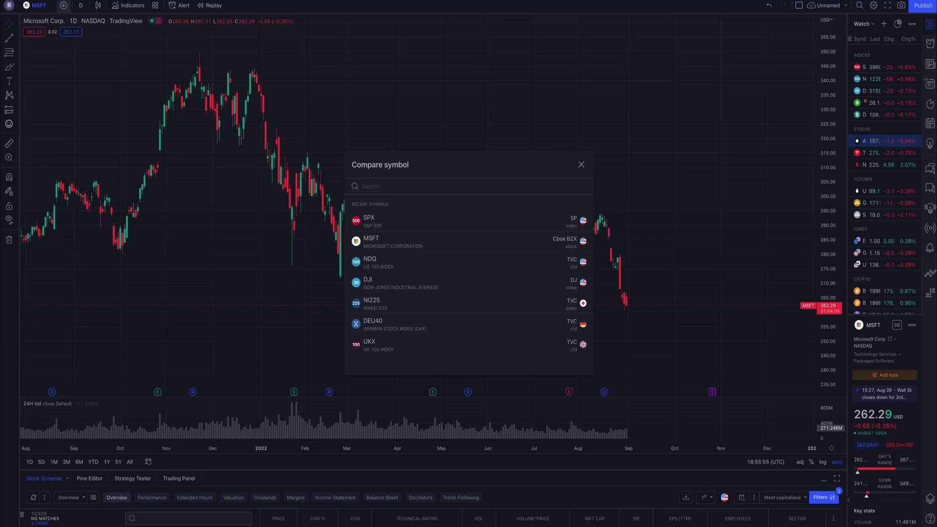
{"action": "left_click", "coordinate": [415, 288]}
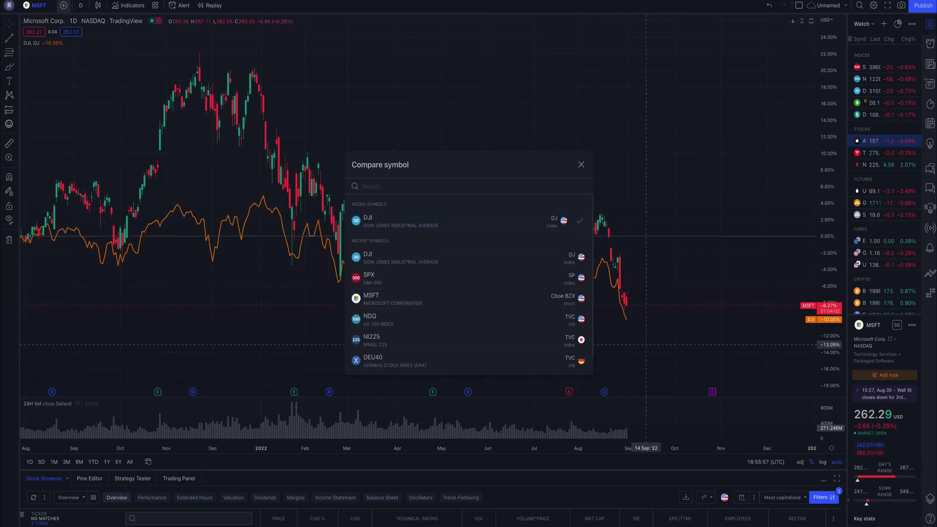
{"action": "key", "text": "Escape"}
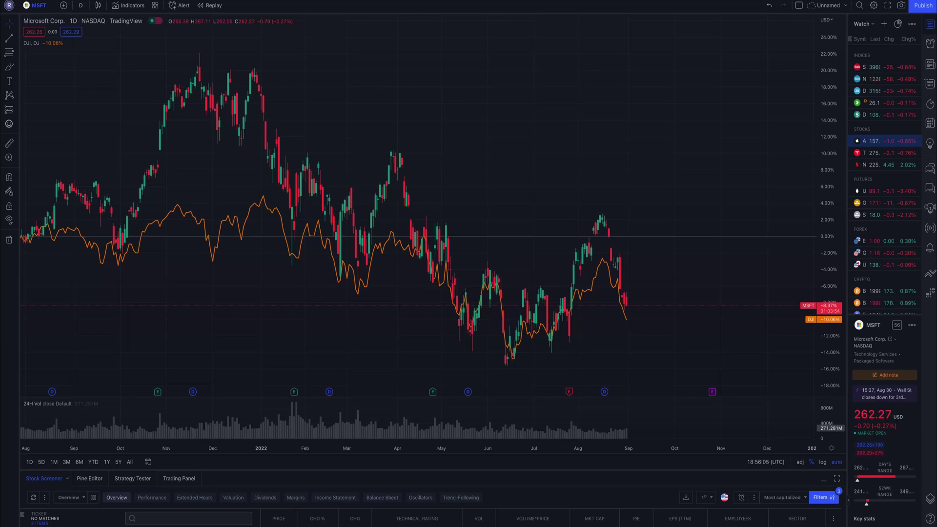
{"action": "left_click", "coordinate": [873, 165]}
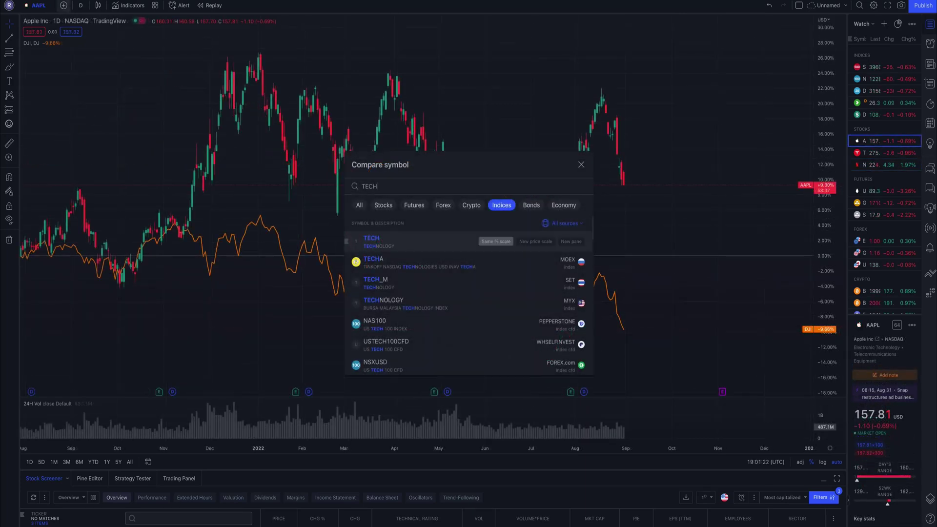
Step: Add the TECH index as a comparison line and remove the DJI overlay from Apple's chart
{"action": "left_click", "coordinate": [371, 241]}
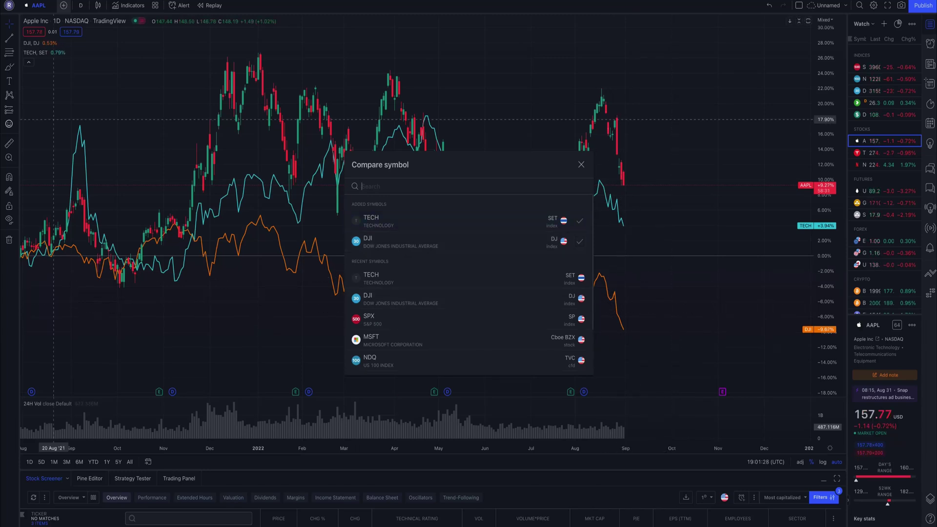
{"action": "mouse_move", "coordinate": [37, 43]}
{"action": "left_click", "coordinate": [66, 43]}
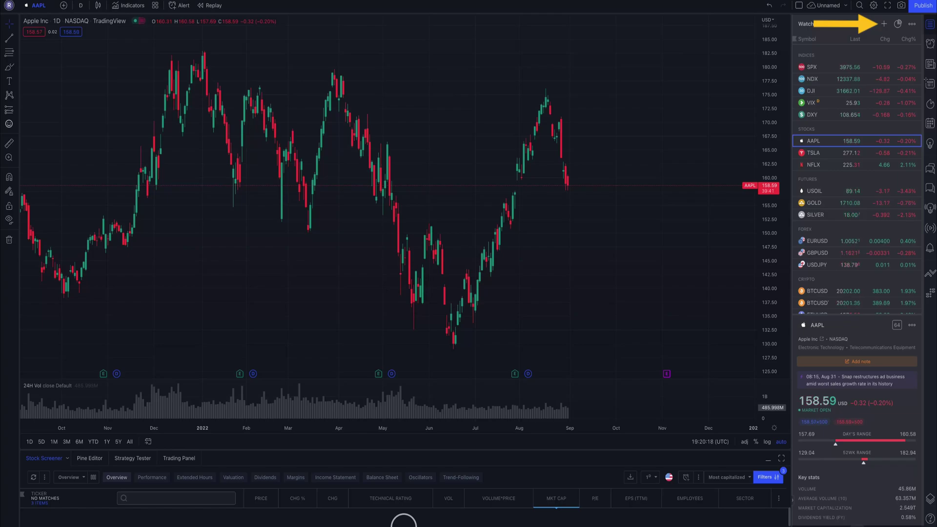
Step: Search 'MICROSO' across all categories and add MSFT on NASDAQ to the watchlist
{"action": "left_click", "coordinate": [883, 23]}
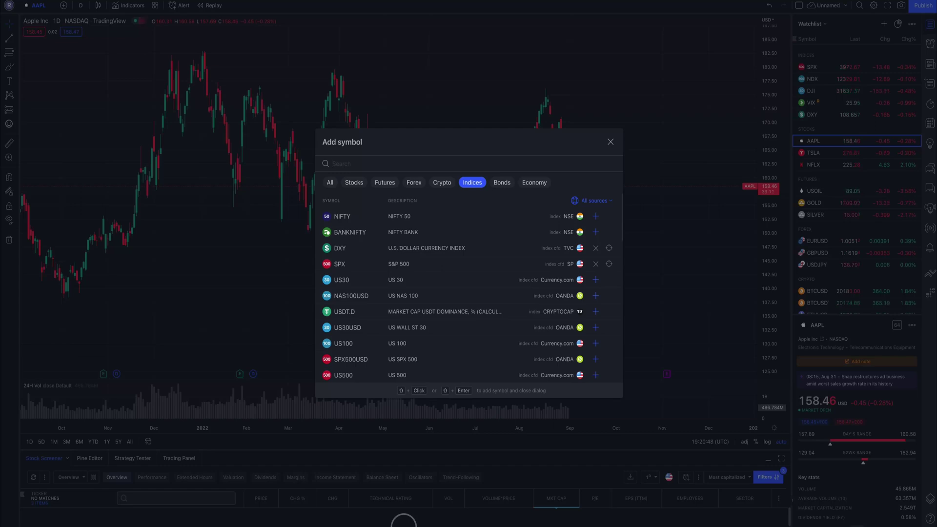
{"action": "type", "text": "MICROSO"}
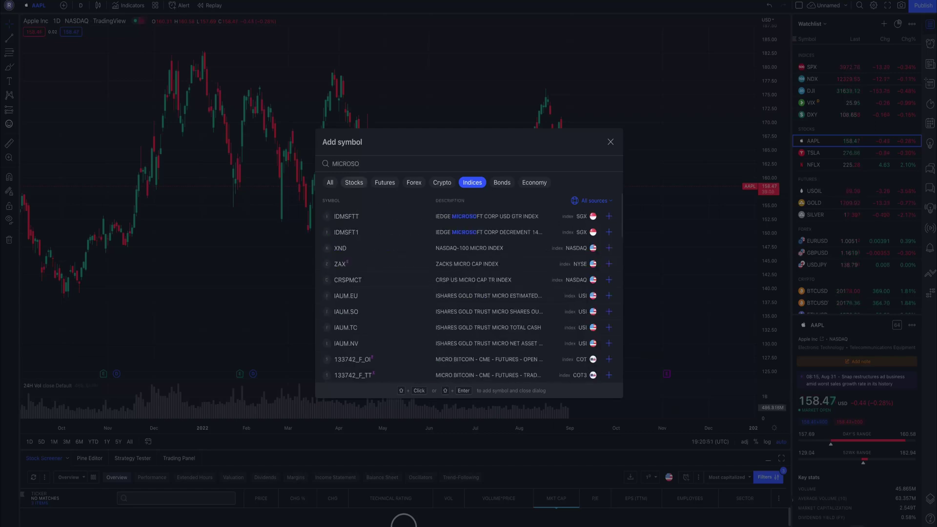
{"action": "left_click", "coordinate": [330, 183]}
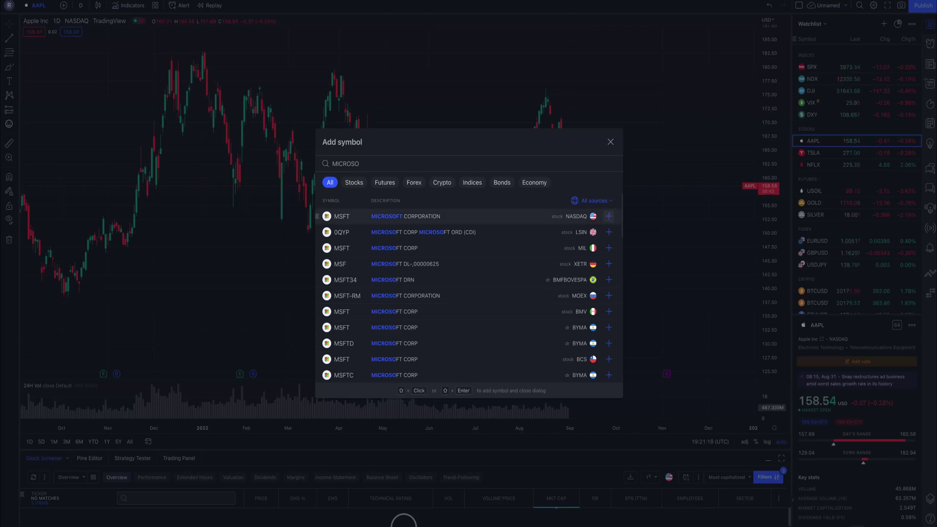
{"action": "left_click", "coordinate": [609, 216]}
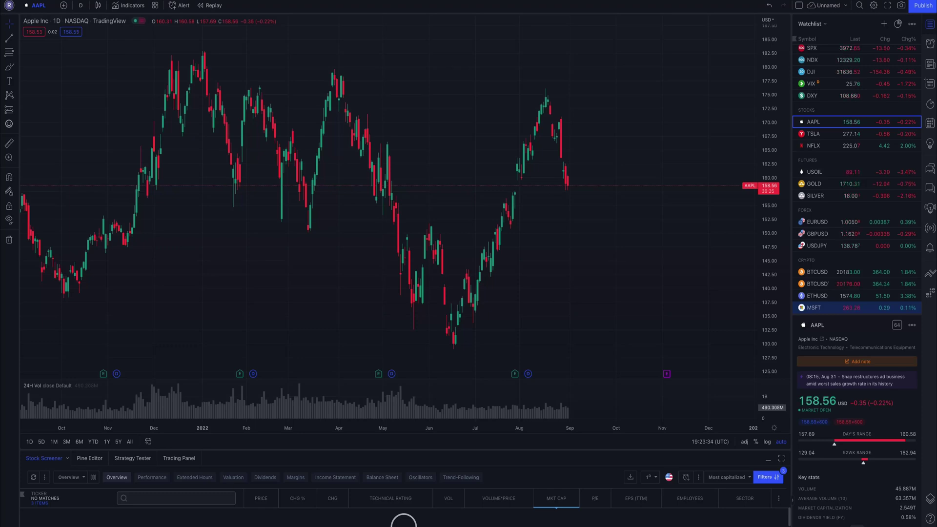
Step: Move MSFT under NFLX, then delete the USOIL row and the Futures and Crypto headers
{"action": "mouse_move", "coordinate": [813, 308]}
{"action": "left_mouse_down"}
{"action": "mouse_move", "coordinate": [829, 303]}
{"action": "mouse_move", "coordinate": [831, 142]}
{"action": "mouse_move", "coordinate": [831, 152]}
{"action": "left_mouse_up"}
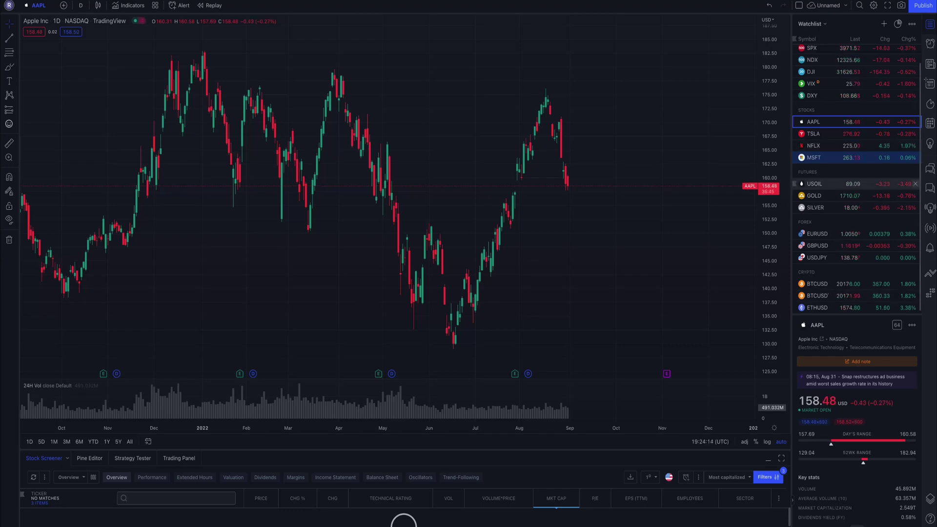
{"action": "left_click", "coordinate": [914, 184]}
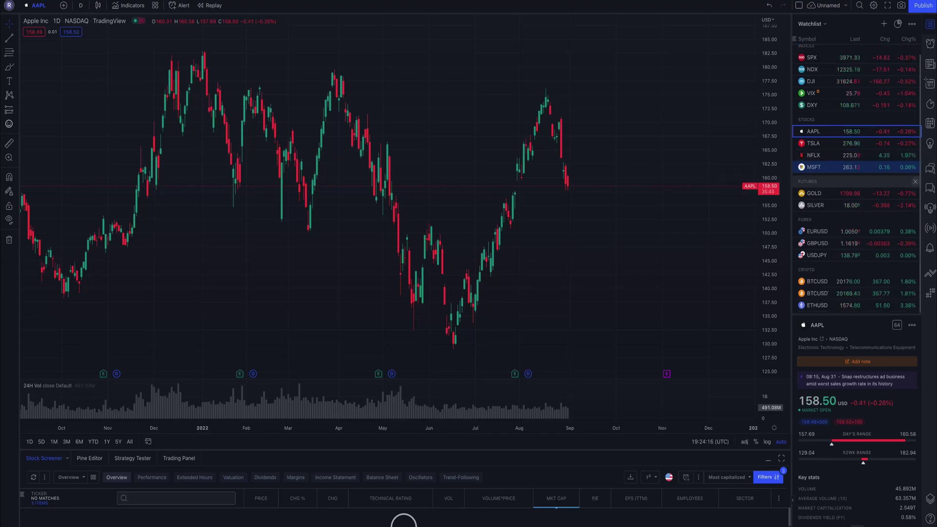
{"action": "left_click", "coordinate": [915, 182]}
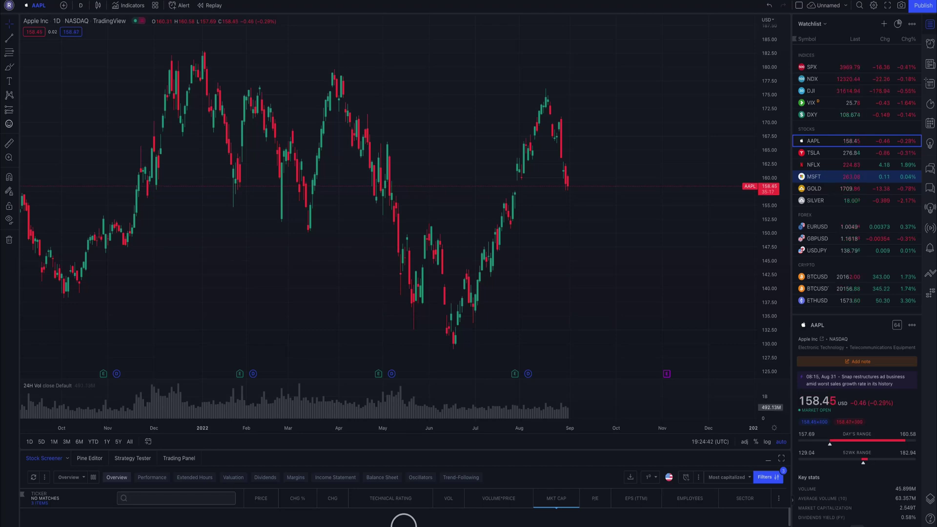
{"action": "left_click", "coordinate": [914, 265]}
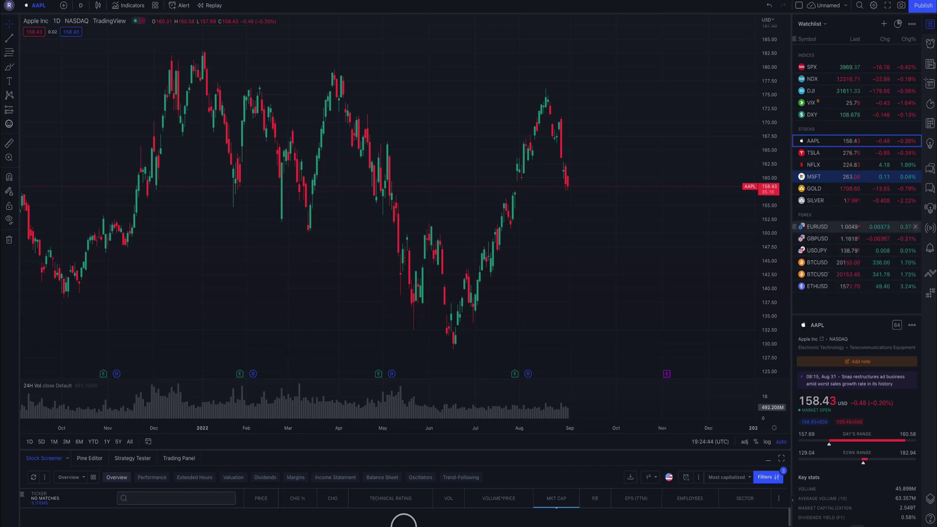